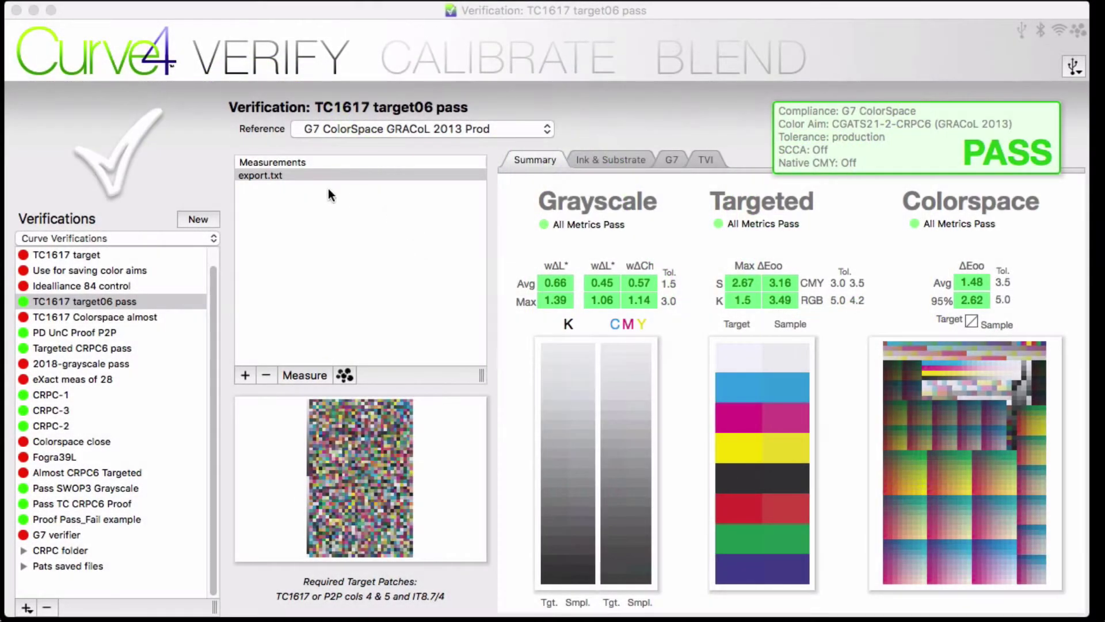
Open the reference presets for editing and add a new reference set
{"action": "left_click", "coordinate": [510, 127]}
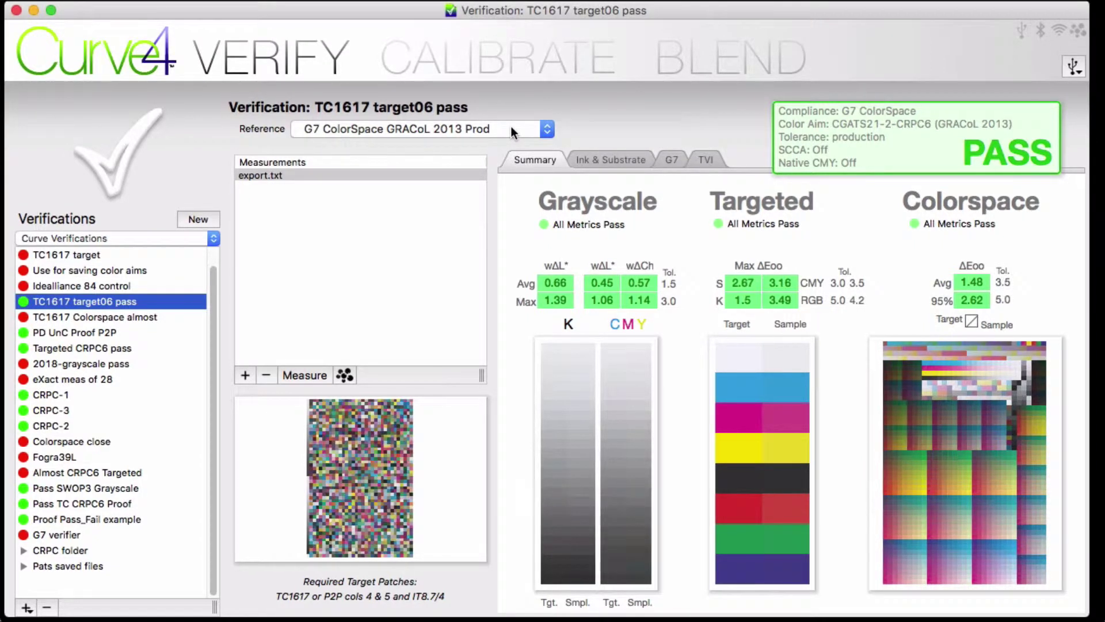
{"action": "left_click", "coordinate": [510, 126]}
{"action": "left_click", "coordinate": [383, 248]}
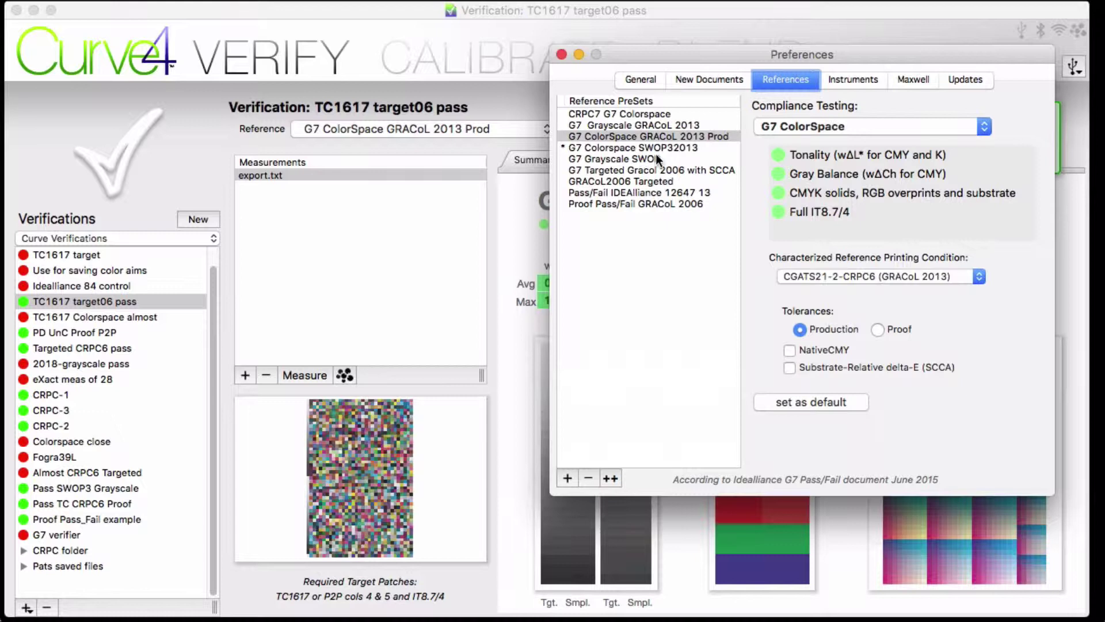
{"action": "left_click", "coordinate": [865, 278]}
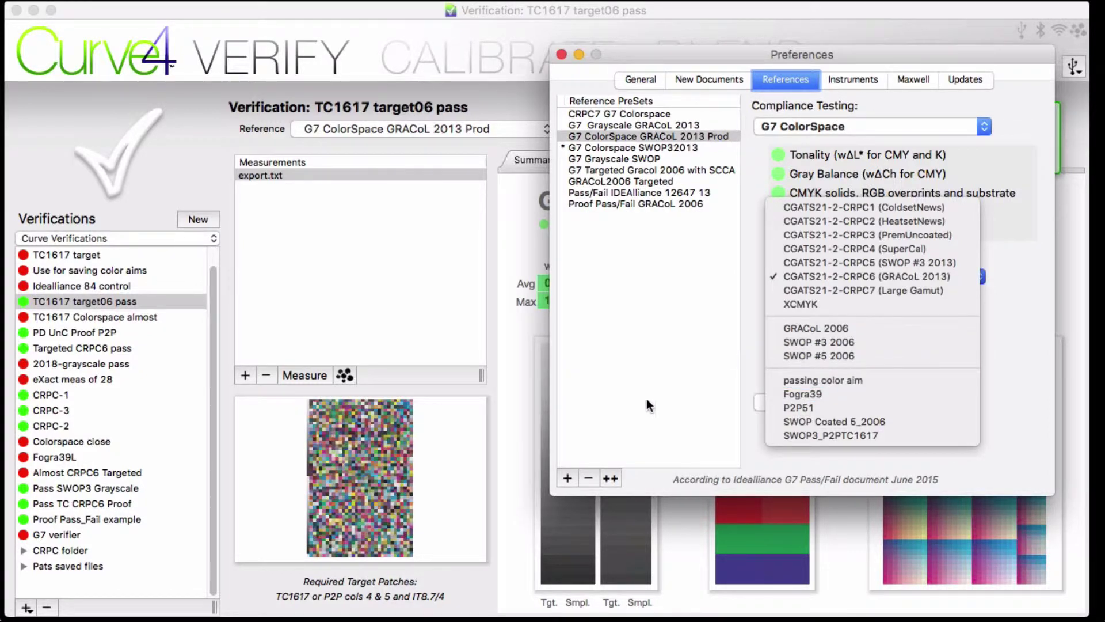
{"action": "left_click", "coordinate": [571, 475]}
{"action": "left_click", "coordinate": [571, 476]}
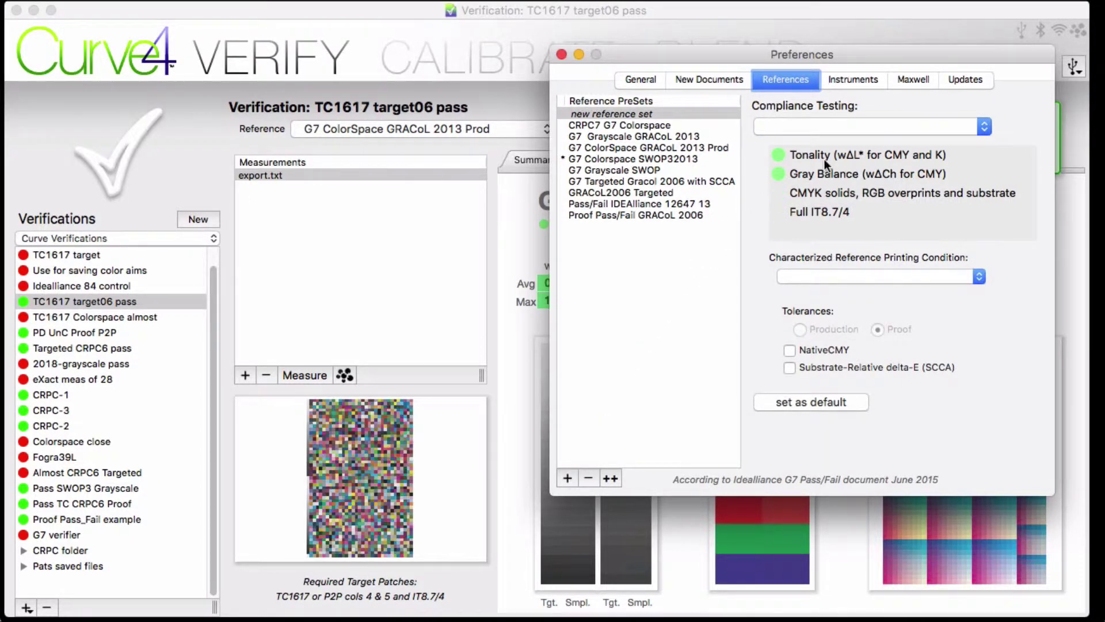
Set the new preset to G7 Targeted compliance, CGATS21-2-CRPC3 (PremUncoated) printing condition and Production tolerances
{"action": "left_click", "coordinate": [844, 127]}
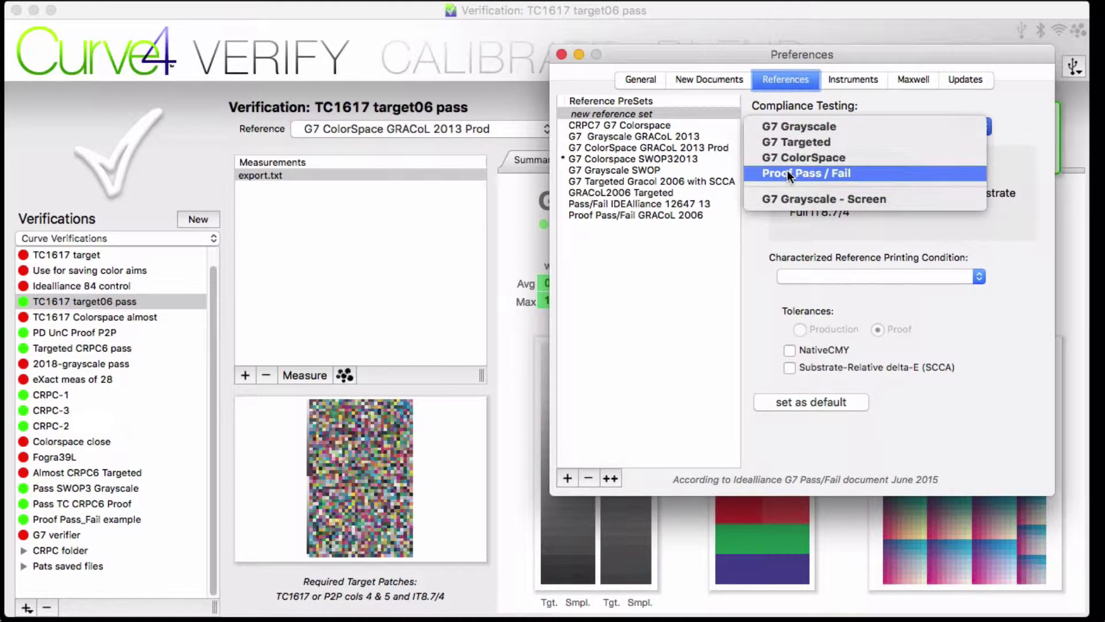
{"action": "left_click", "coordinate": [789, 140]}
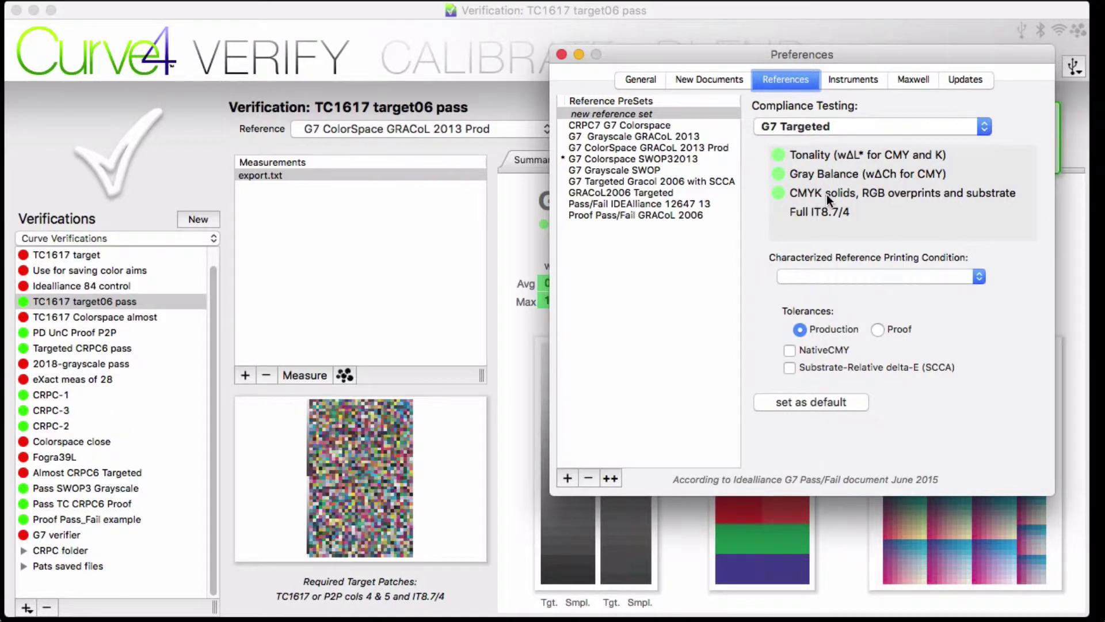
{"action": "left_click", "coordinate": [850, 271]}
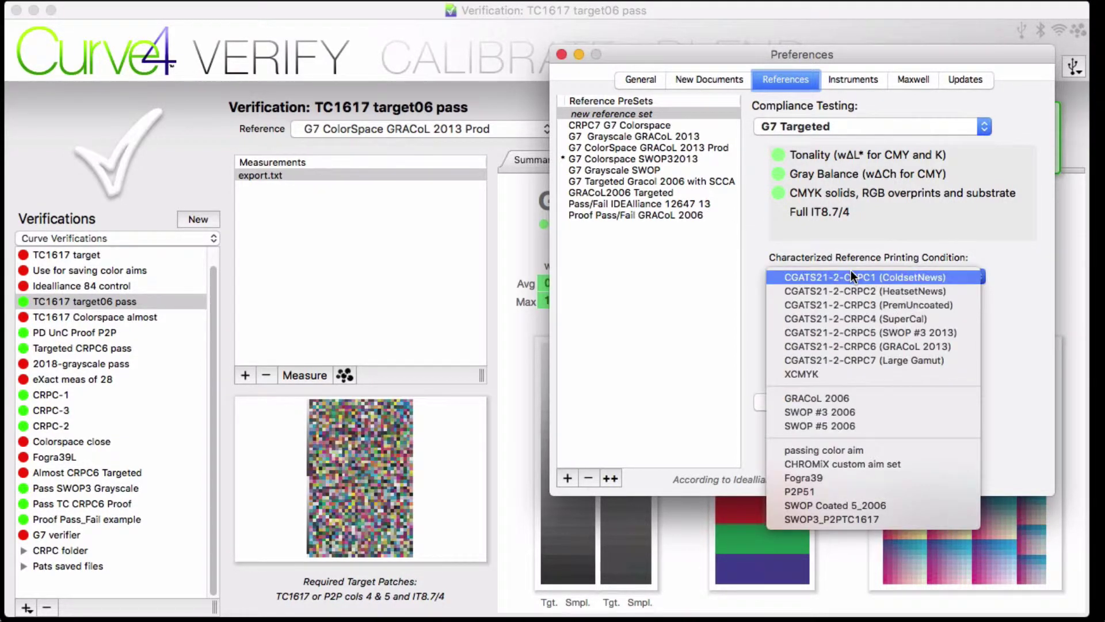
{"action": "left_click", "coordinate": [858, 303]}
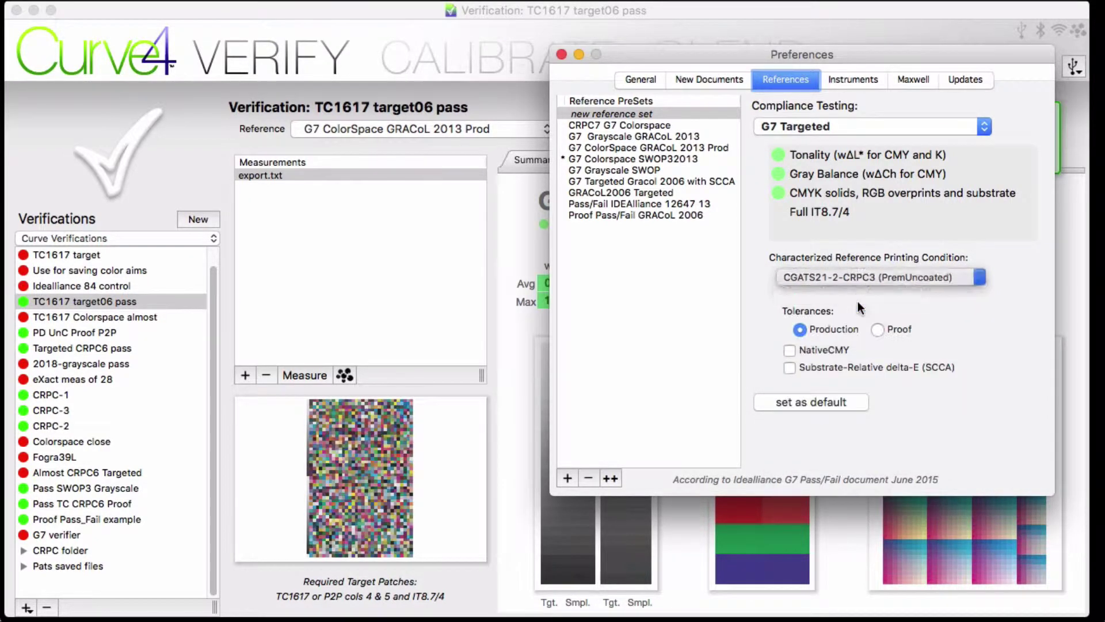
{"action": "left_click", "coordinate": [891, 330]}
{"action": "left_click", "coordinate": [828, 333]}
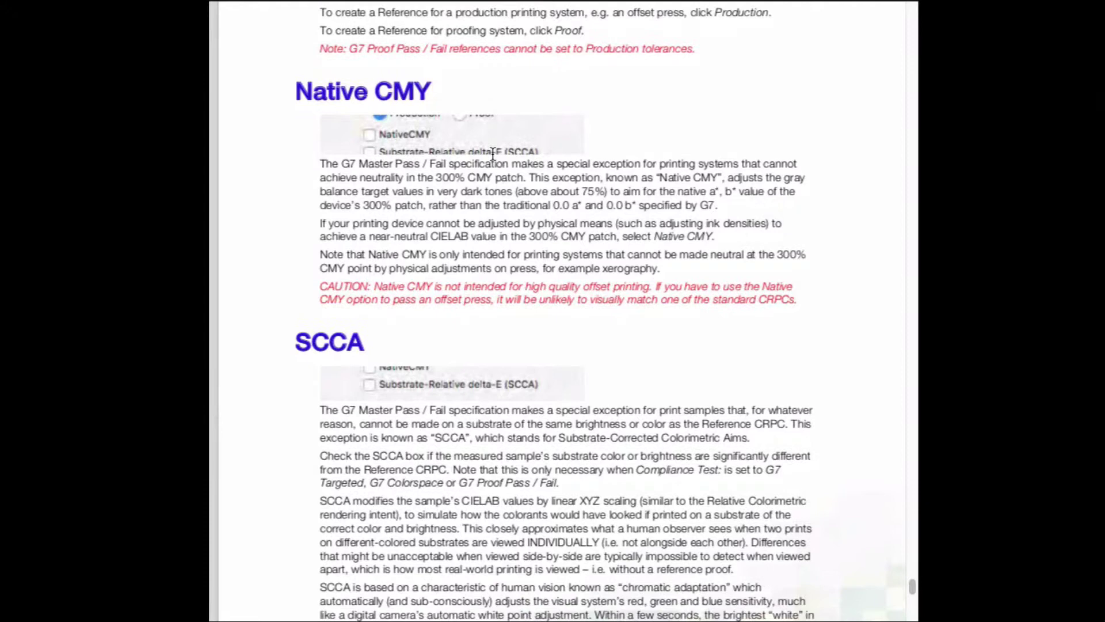
Turn off NativeCMY, rename the new reference set "CRPC3 - G7 Targeted - Production" and close the preferences
{"action": "scroll", "coordinate": [492, 154], "scroll_direction": "down", "scroll_amount": 1}
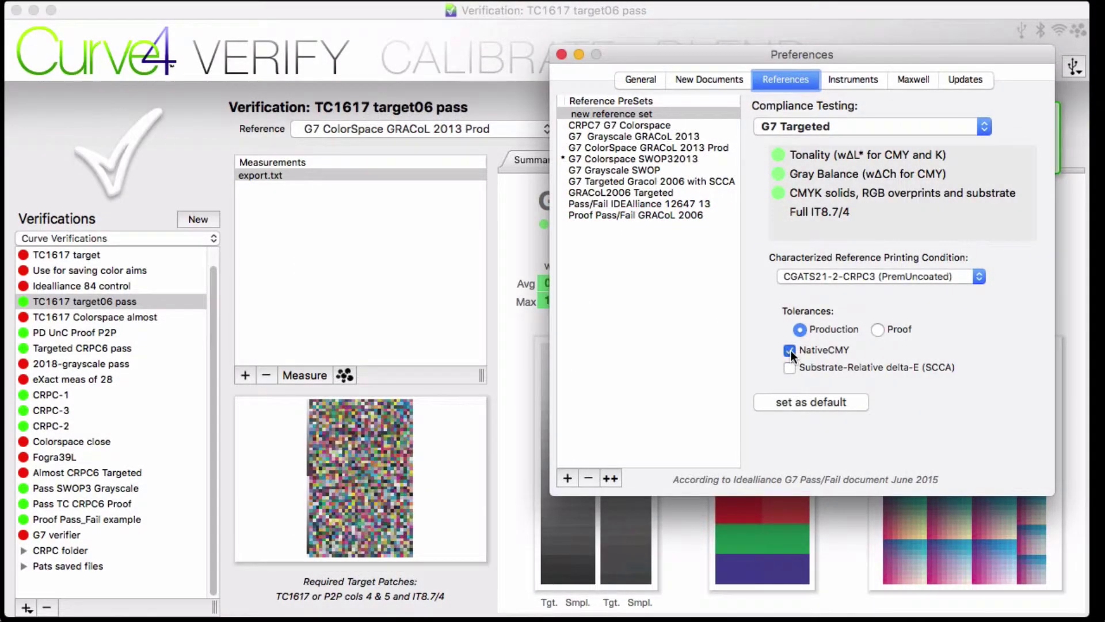
{"action": "left_click", "coordinate": [790, 349]}
{"action": "double_click", "coordinate": [629, 113]}
{"action": "type", "text": "CRPC"}
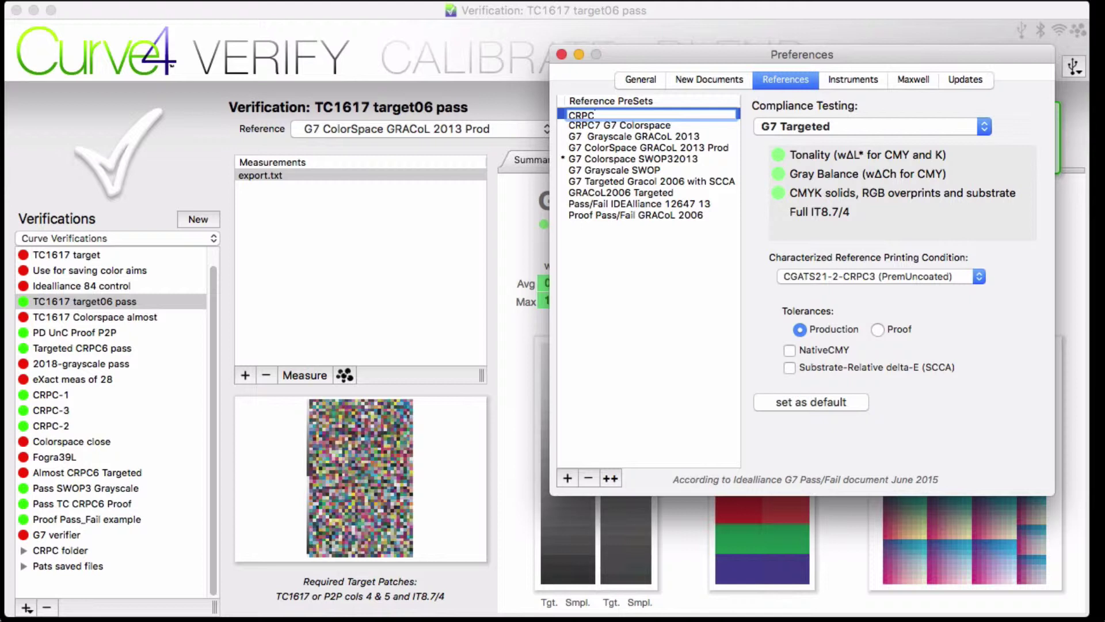
{"action": "type", "text": "3 - G7 Targeted - Production"}
{"action": "key", "text": "Return"}
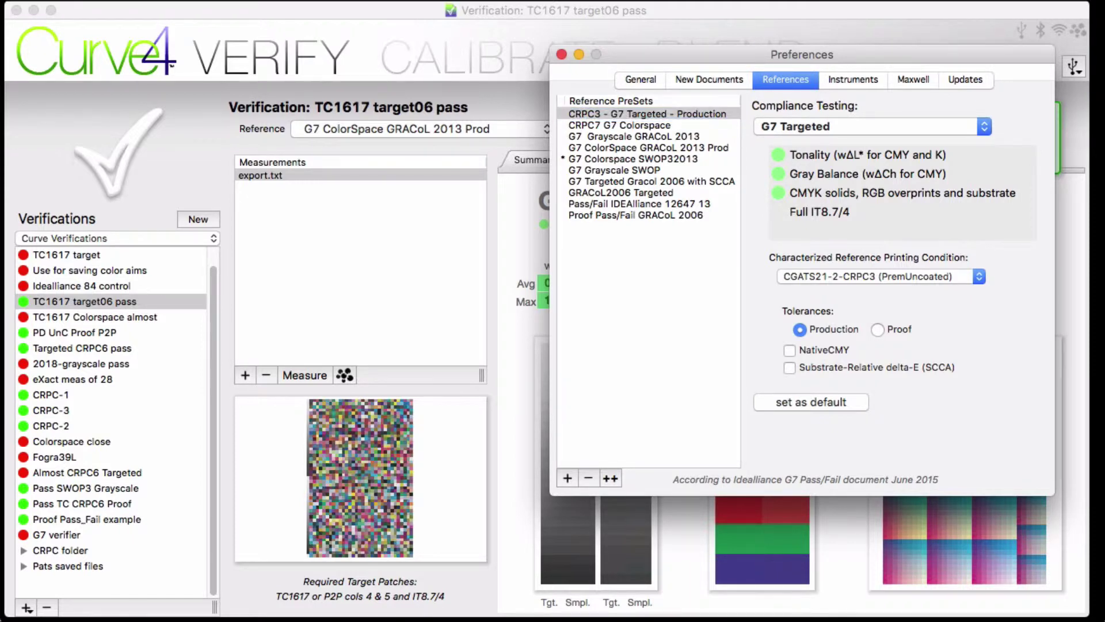
{"action": "key", "text": "super+w"}
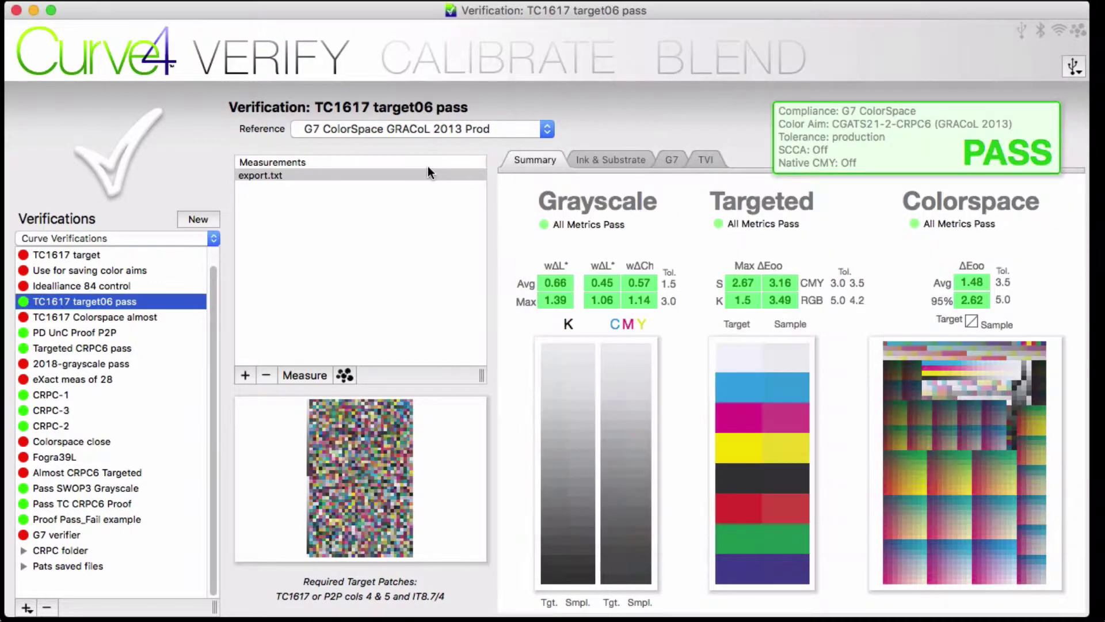
Look through the verification's available references for the CRPC3 preset without changing the selection
{"action": "left_click", "coordinate": [503, 127]}
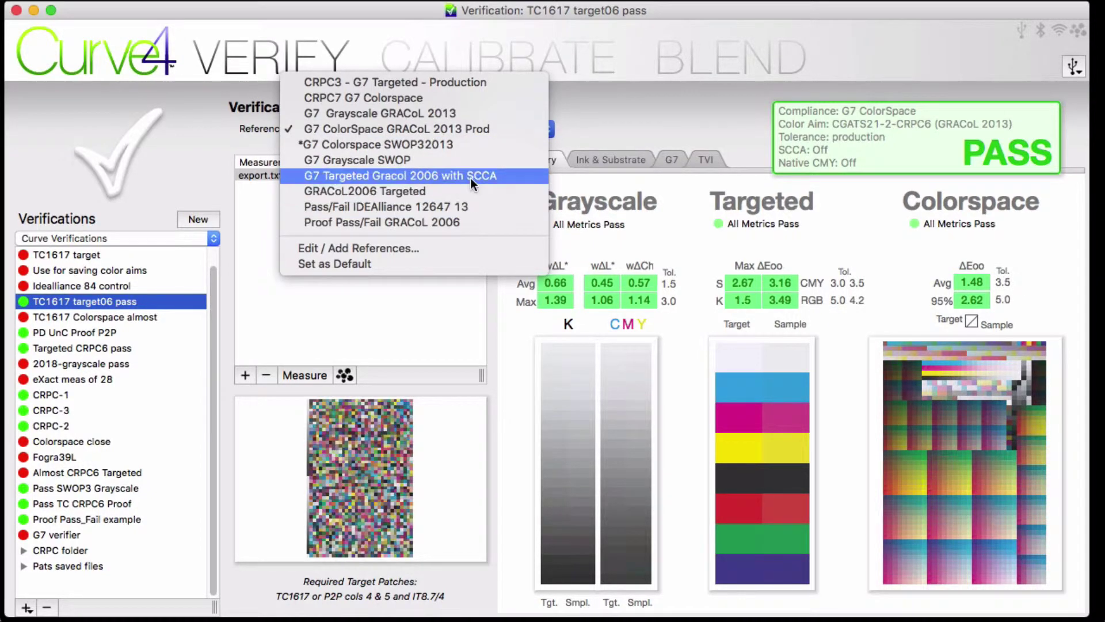
{"action": "left_click", "coordinate": [295, 288]}
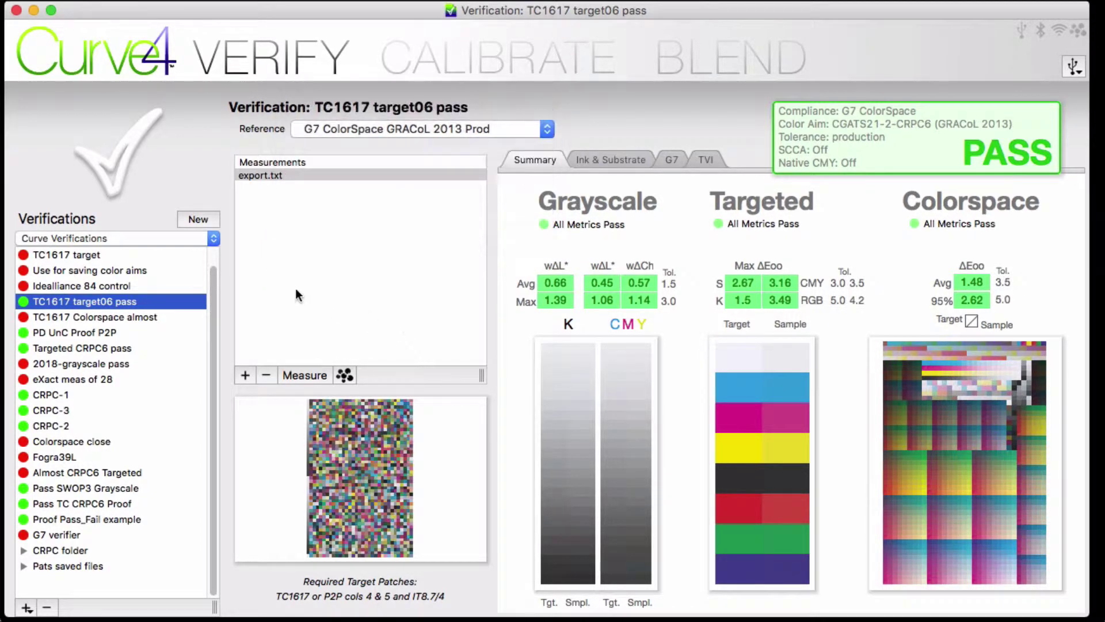
Create a new verification from "P2P51_vt4 + passing grays.txt" and view that file's color data as text
{"action": "left_click", "coordinate": [206, 221]}
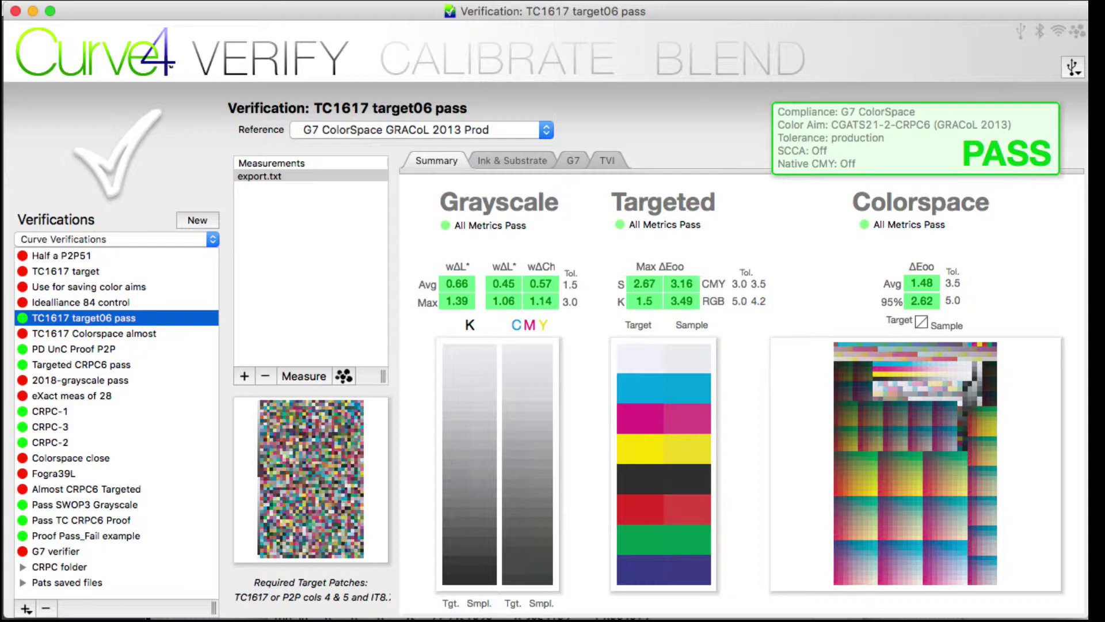
{"action": "key", "text": "super+n"}
{"action": "left_click_drag", "start_coordinate": [247, 236], "coordinate": [265, 249]}
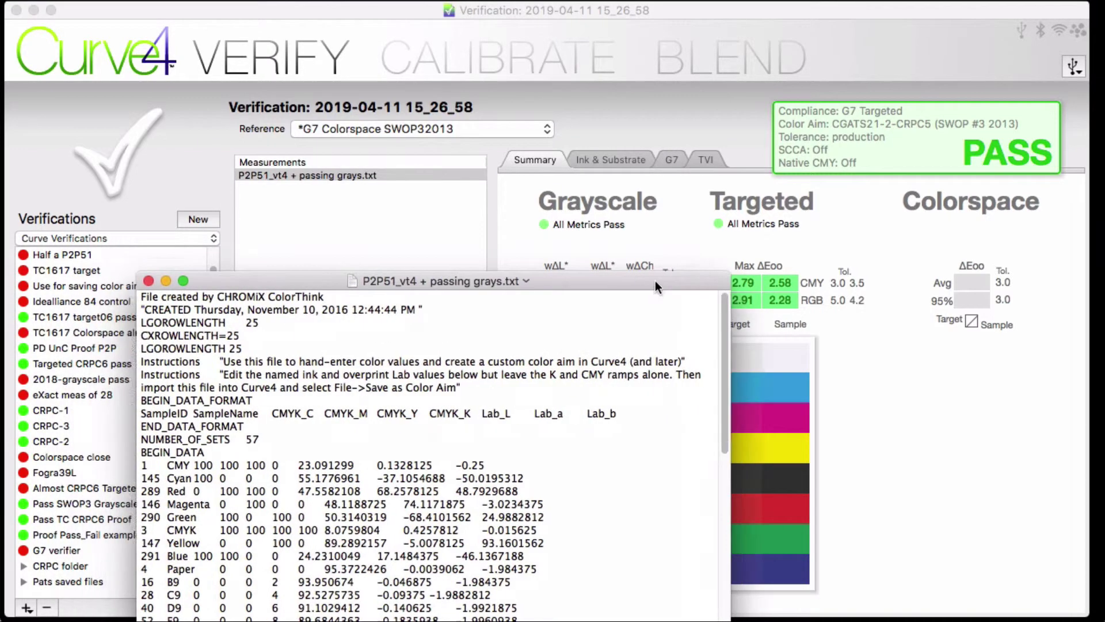
{"action": "left_click_drag", "start_coordinate": [644, 241], "coordinate": [640, 198]}
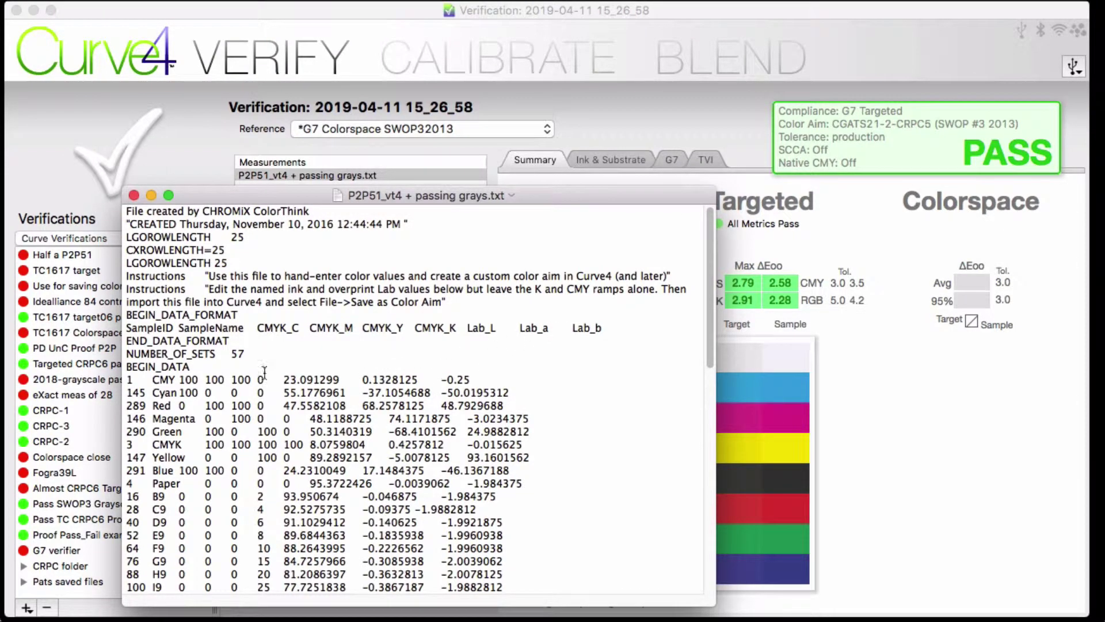
{"action": "key", "text": "super+q"}
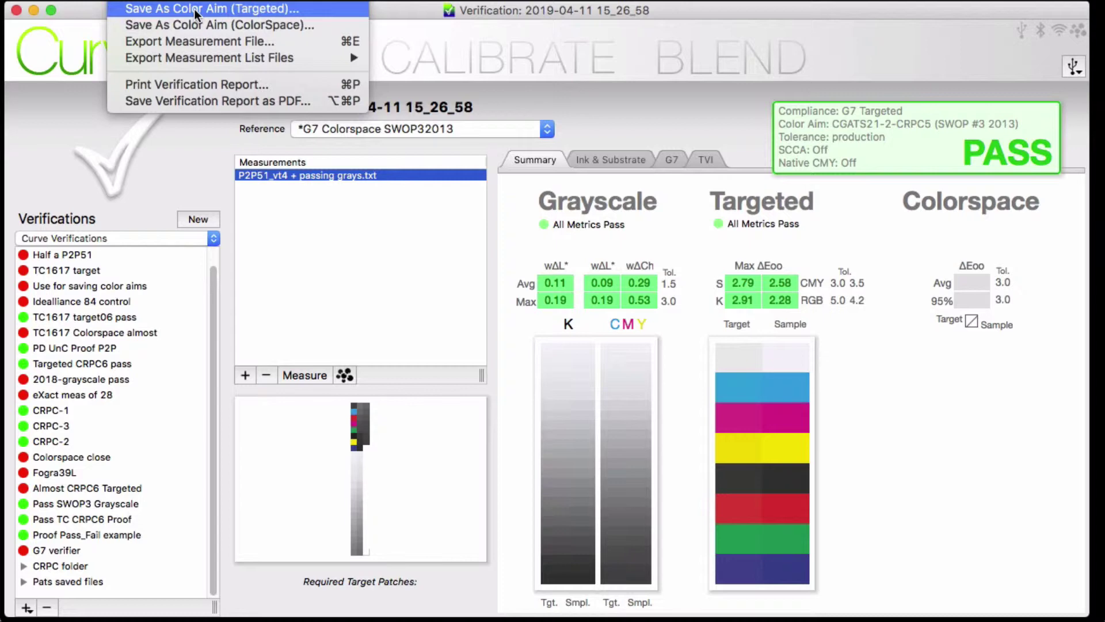
Save the measurement as a Targeted color aim in Custom Color Aims, named "a color aim for" plus the person's first name
{"action": "left_click", "coordinate": [195, 9]}
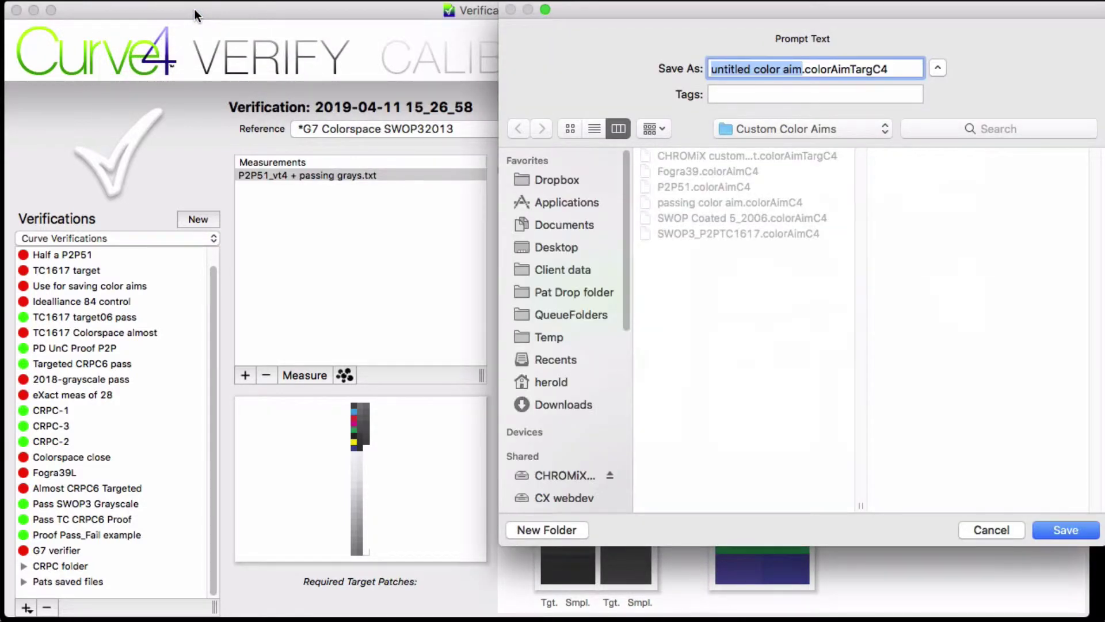
{"action": "type", "text": "a color aim f"}
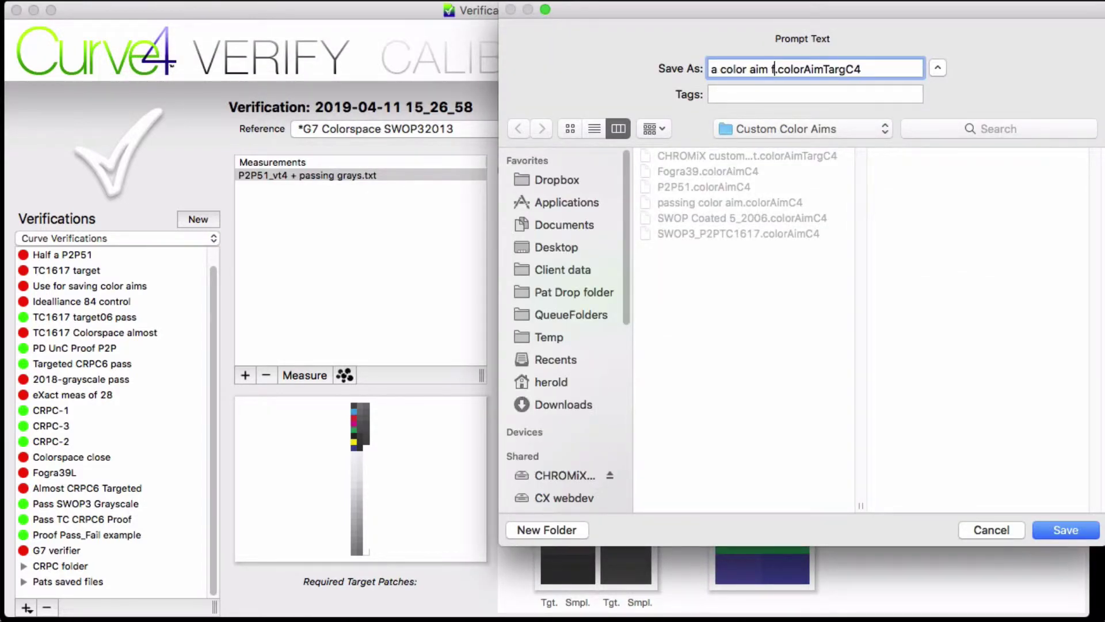
{"action": "type", "text": "or Pat"}
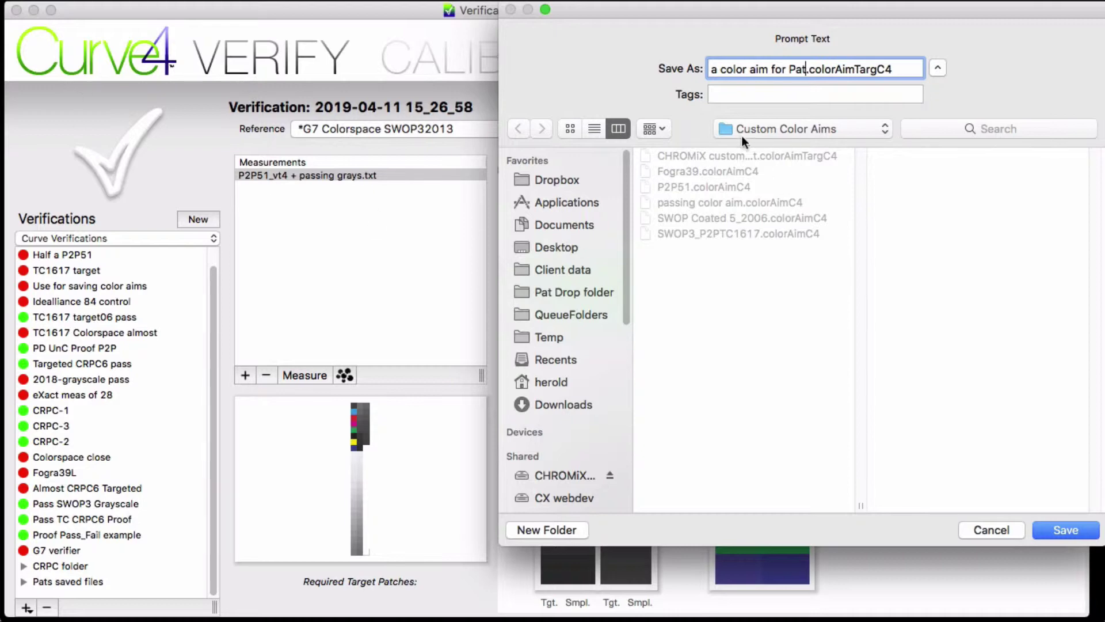
{"action": "left_click", "coordinate": [1053, 525]}
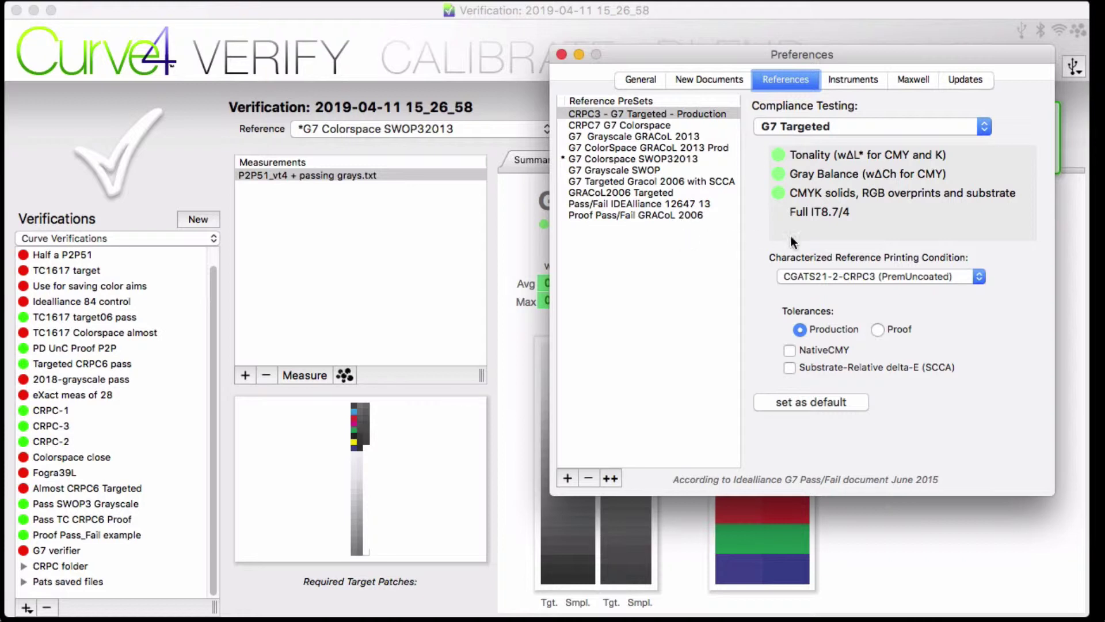
Set the CRPC3 preset's compliance testing to G7 Grayscale and view its characterized reference printing conditions
{"action": "left_click", "coordinate": [822, 276]}
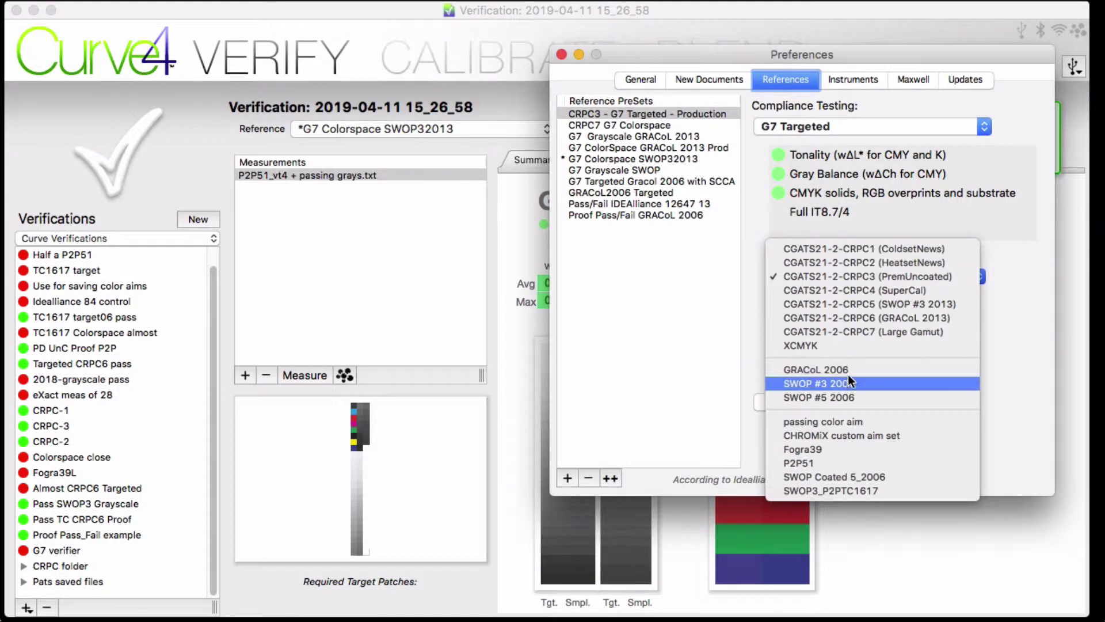
{"action": "left_click", "coordinate": [853, 126]}
{"action": "left_click", "coordinate": [852, 126]}
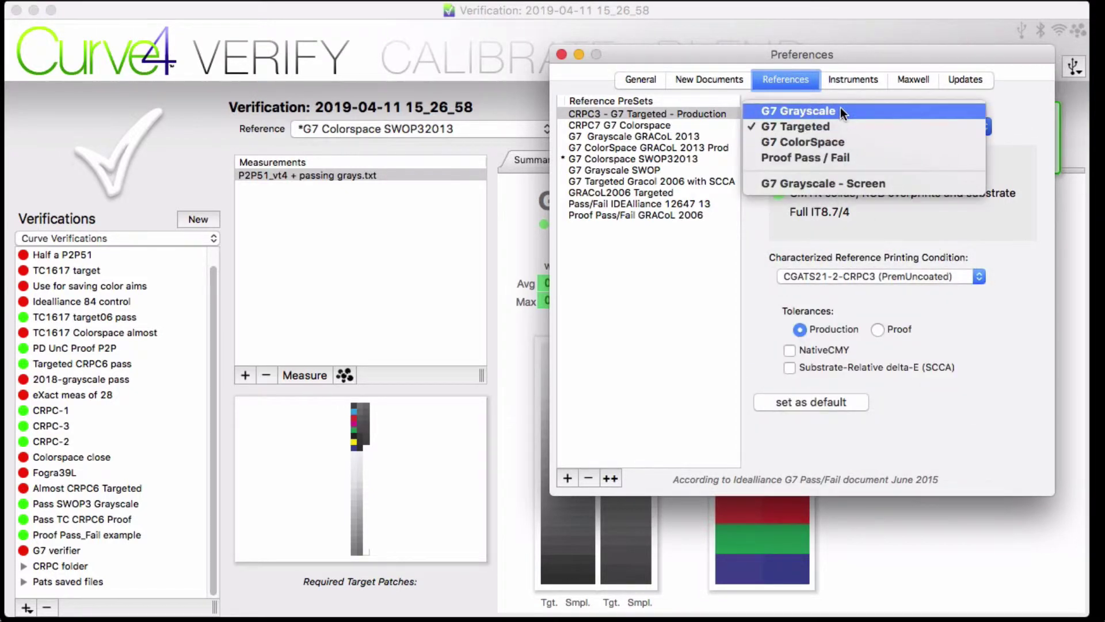
{"action": "left_click", "coordinate": [841, 108]}
{"action": "left_click", "coordinate": [864, 275]}
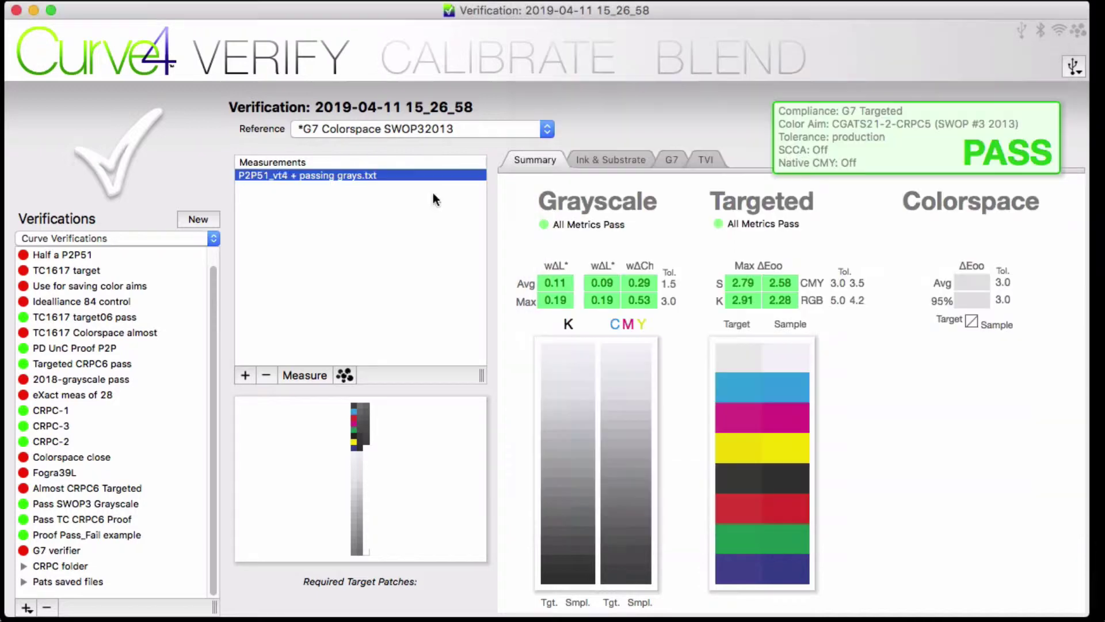
Create a new verification from "CX FOGRA39L profile.icc extracted.txt" and set its reference to G7 ColorSpace GRACoL 2013 Prod
{"action": "left_click", "coordinate": [198, 219]}
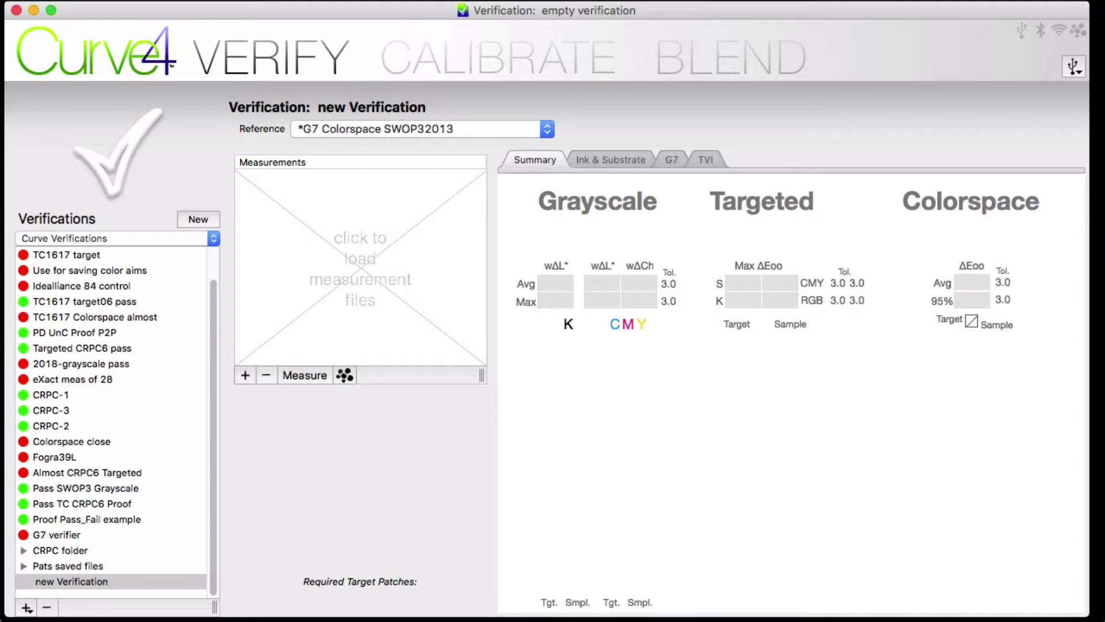
{"action": "left_click_drag", "start_coordinate": [84, 108], "coordinate": [344, 213]}
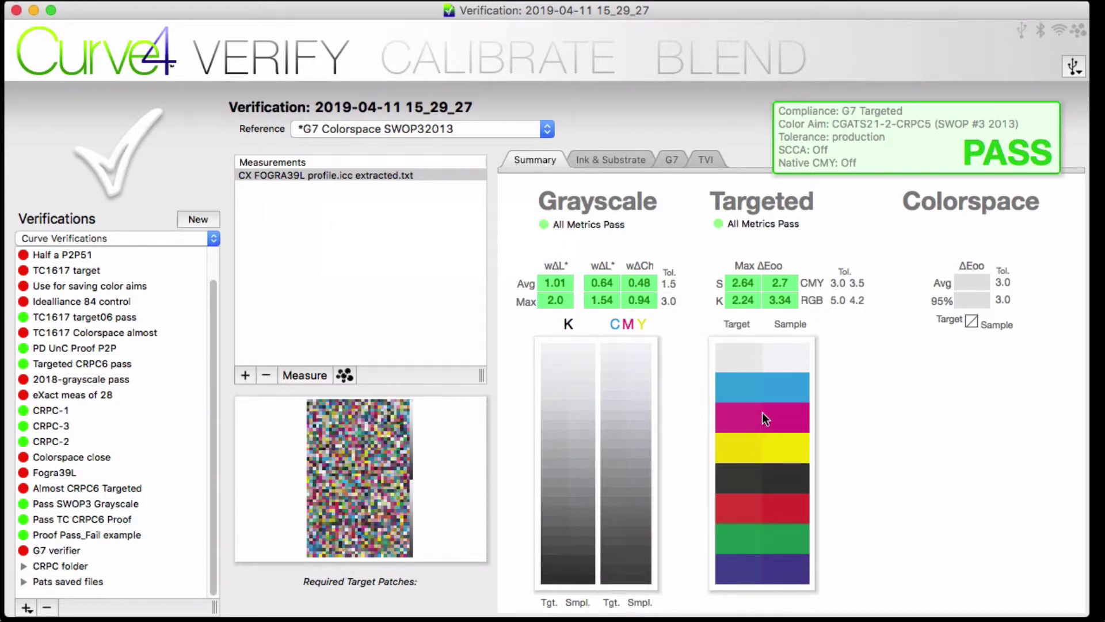
{"action": "left_click", "coordinate": [487, 126]}
{"action": "left_click", "coordinate": [477, 112]}
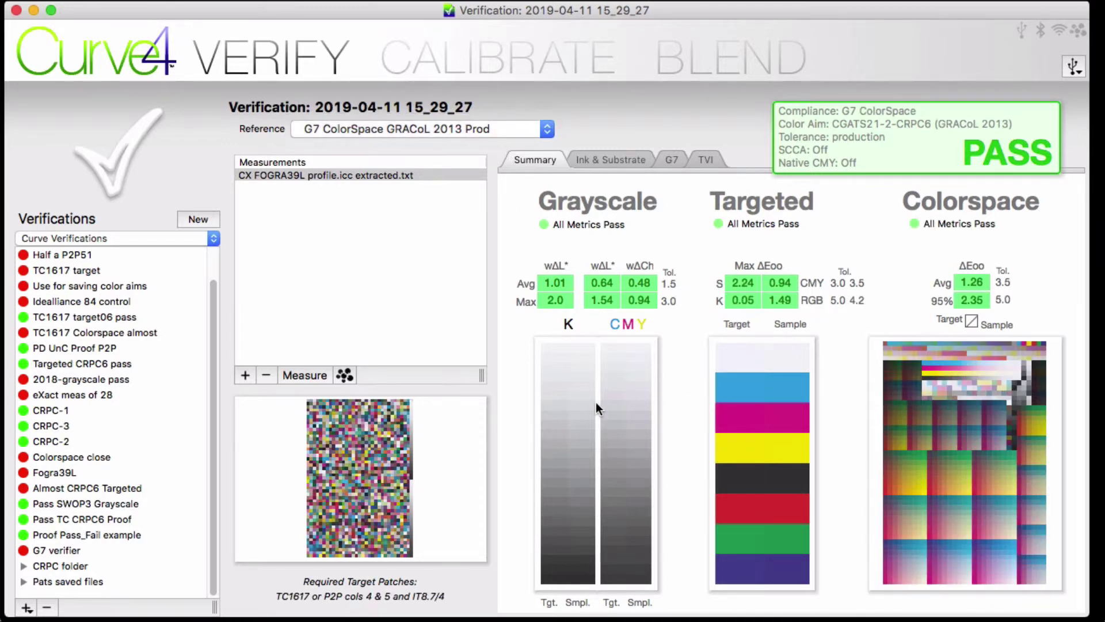
Save the FOGRA39L measurement as a ColorSpace color aim named "Fogra39 ref set" and view the printing condition choices
{"action": "left_click", "coordinate": [118, 0]}
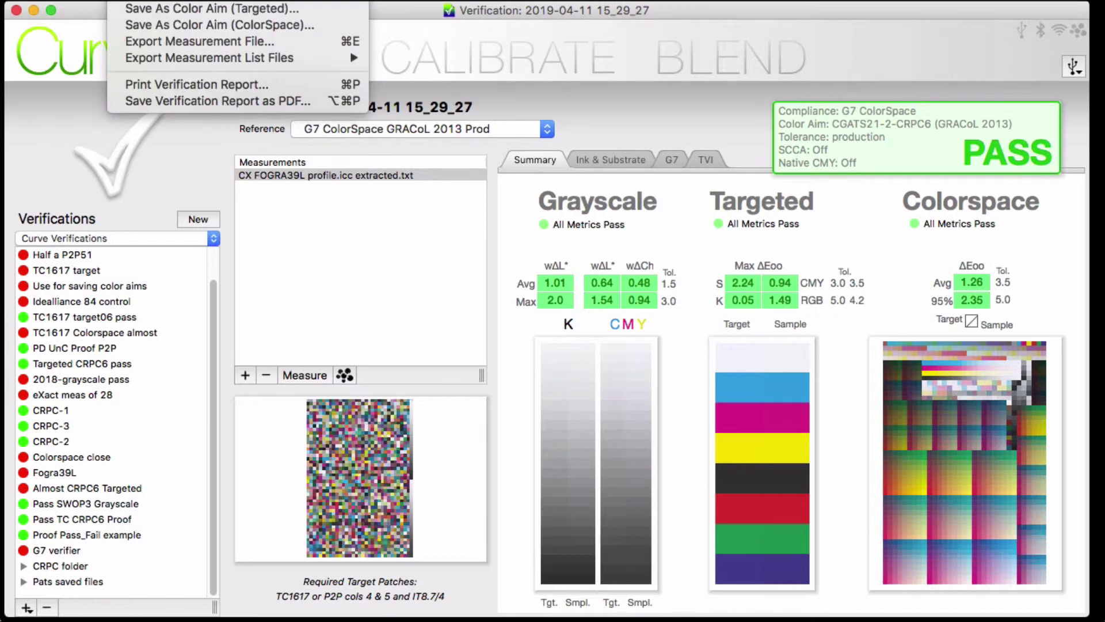
{"action": "left_click", "coordinate": [237, 7]}
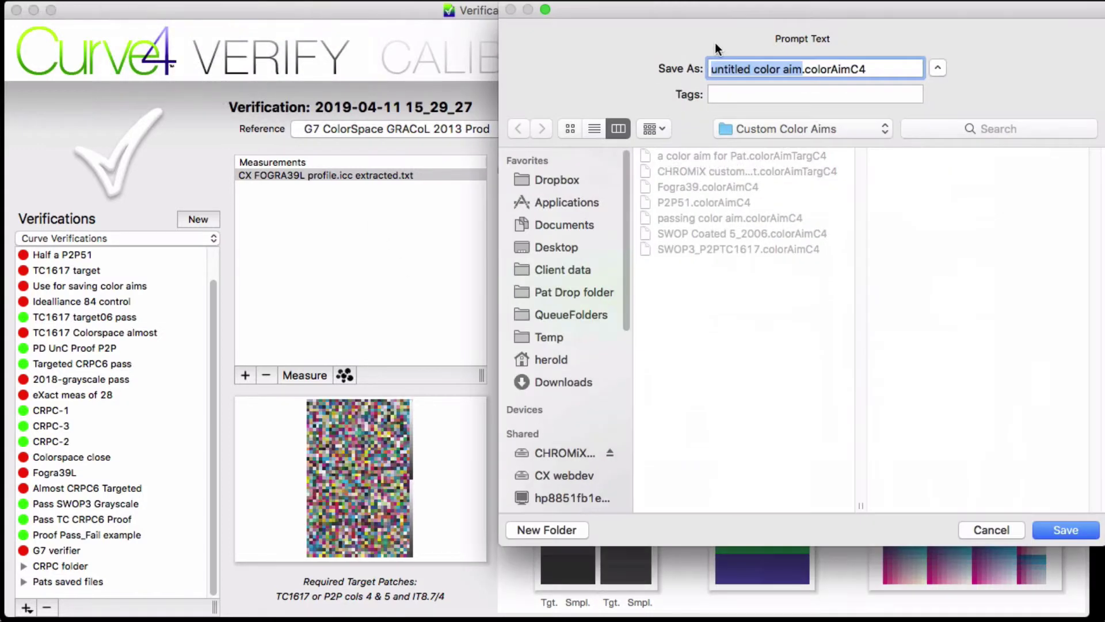
{"action": "type", "text": "Fogra39 ref set"}
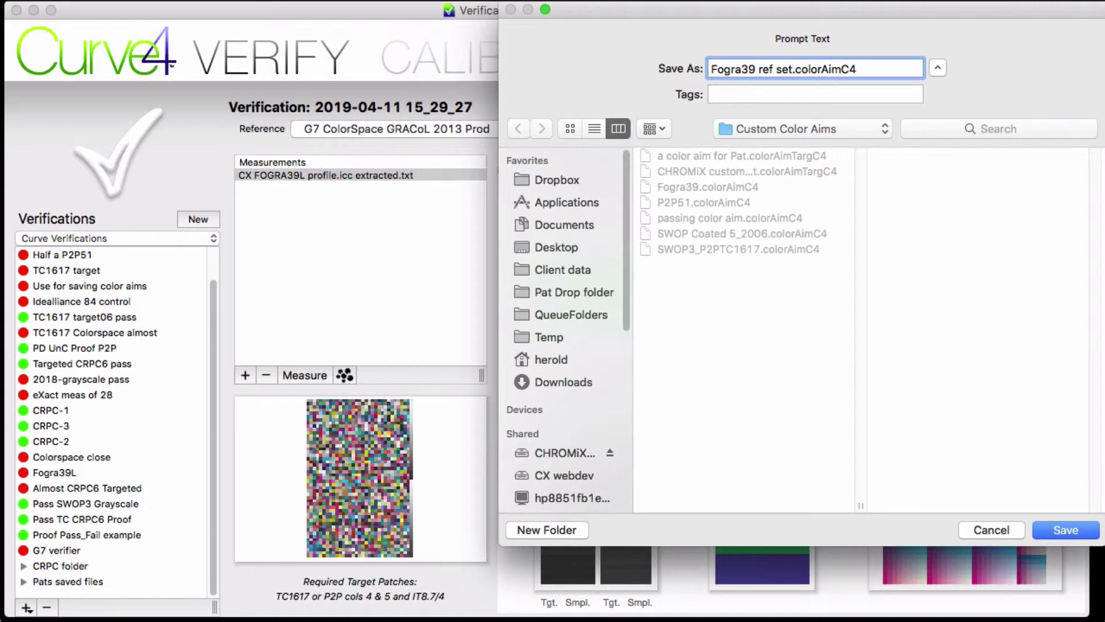
{"action": "left_click", "coordinate": [1065, 527]}
{"action": "left_click", "coordinate": [861, 274]}
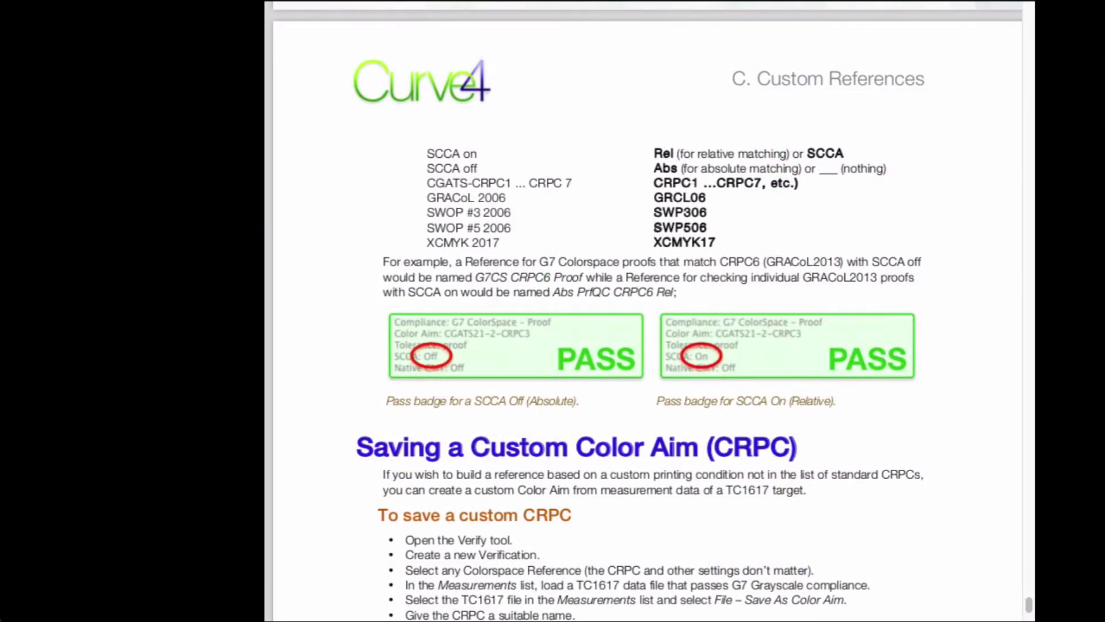
Read the guide's instructions on saving and optimizing a custom color aim (CRPC)
{"action": "scroll", "coordinate": [711, 583], "scroll_direction": "down", "scroll_amount": 5}
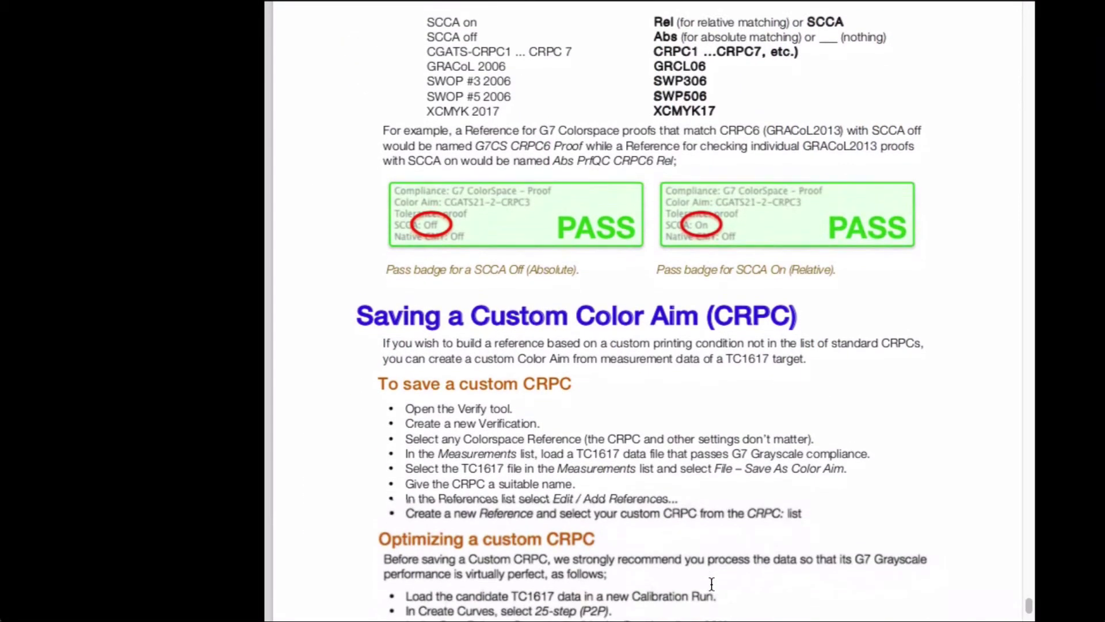
{"action": "scroll", "coordinate": [712, 583], "scroll_direction": "down", "scroll_amount": 6}
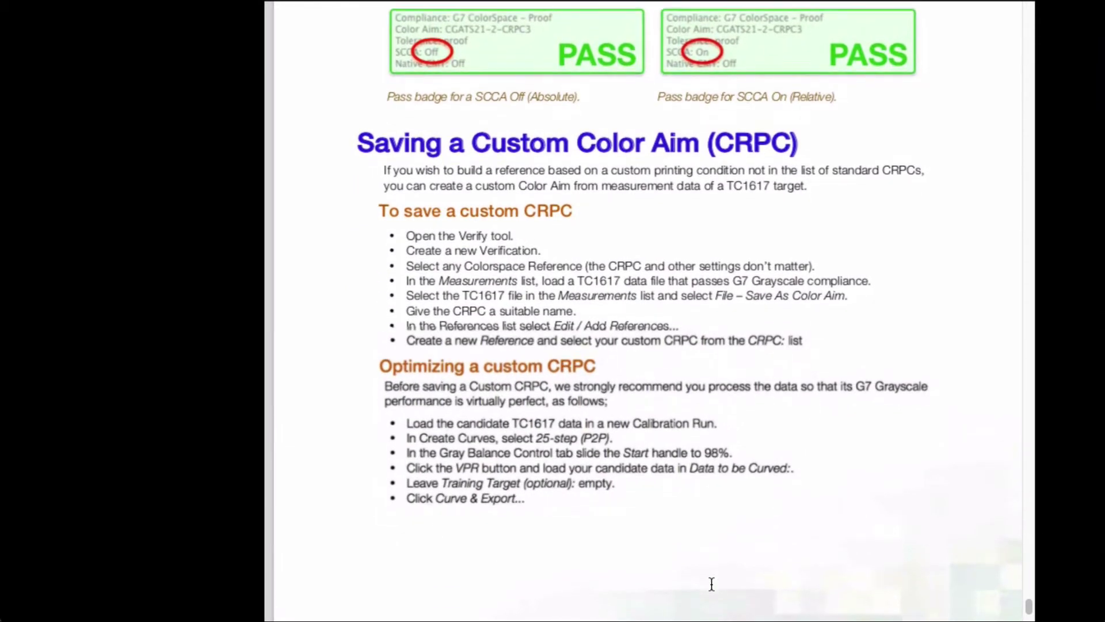
{"action": "scroll", "coordinate": [711, 583], "scroll_direction": "down", "scroll_amount": 3}
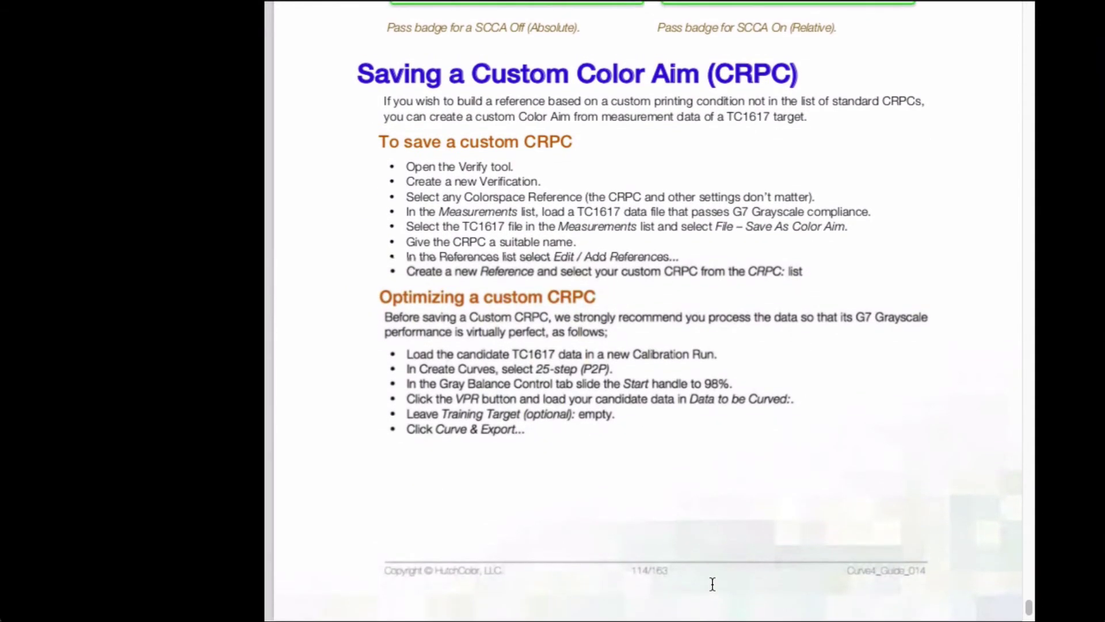